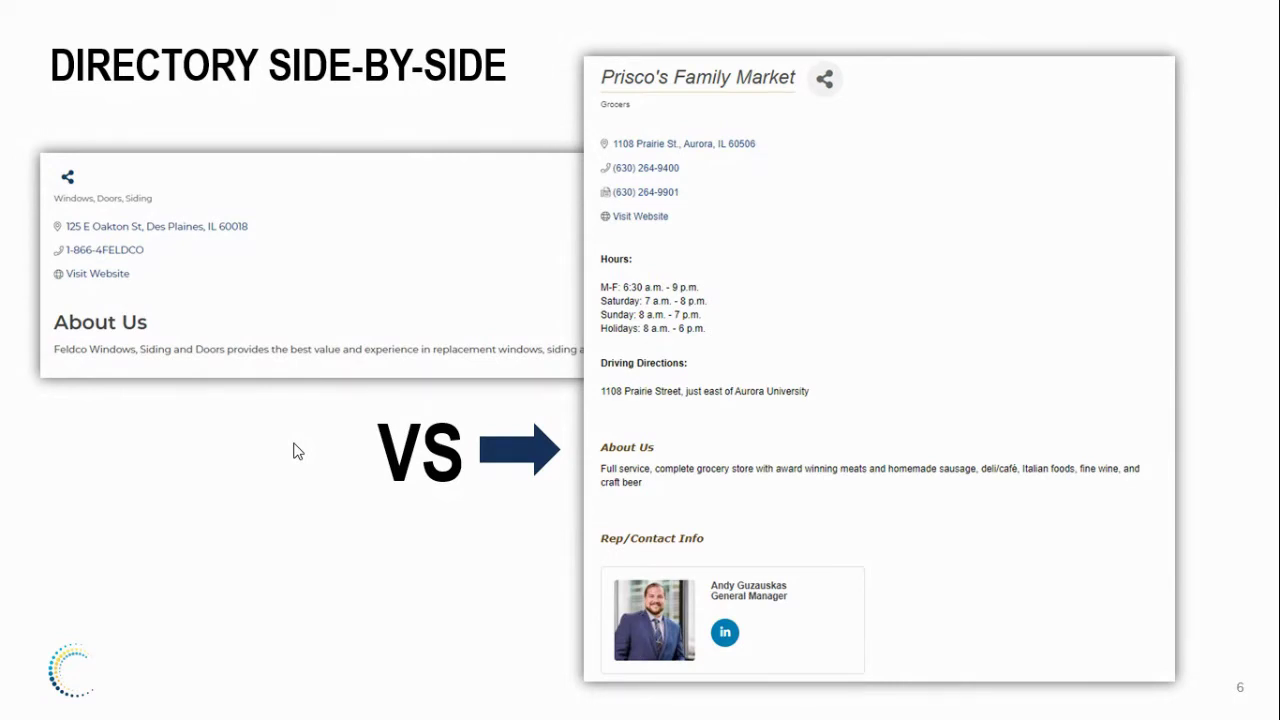
# Advance the slideshow to slide 7, Enhanced Directory Listing.
pyautogui.press('Right')
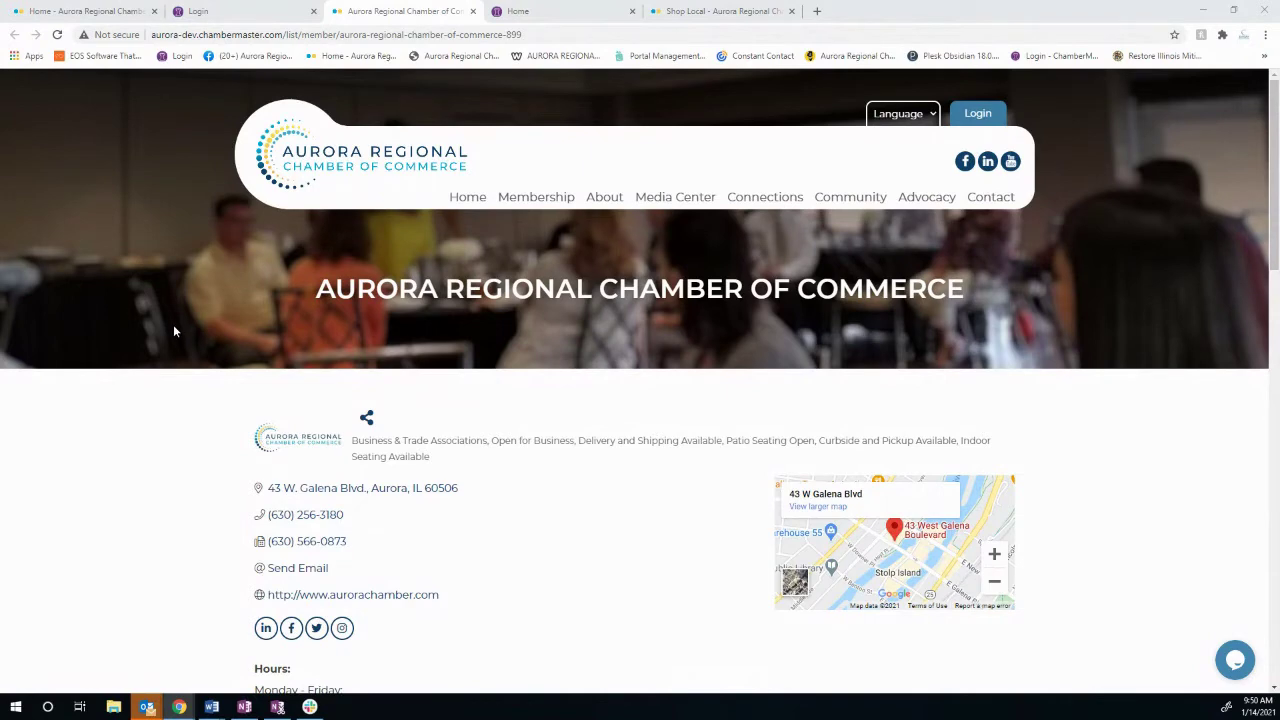
pyautogui.scroll(-1, 173, 331)
pyautogui.scroll(-1, 173, 331)
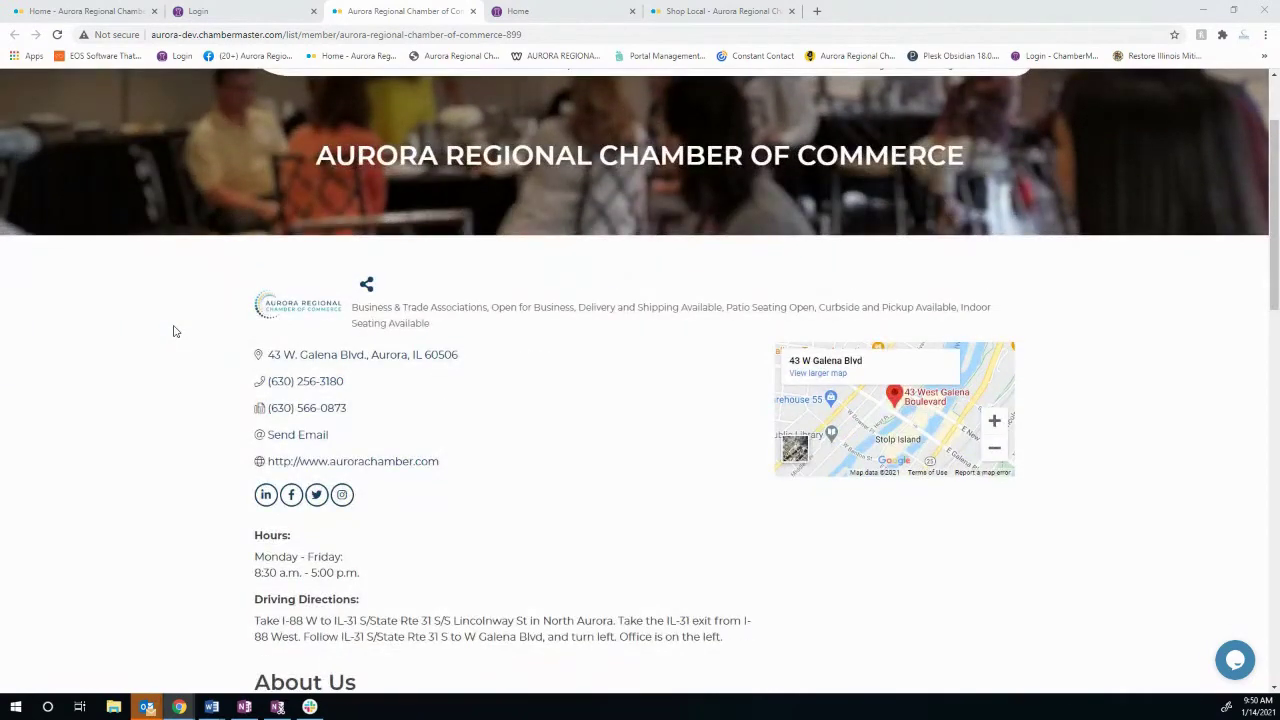
pyautogui.scroll(-1, 173, 331)
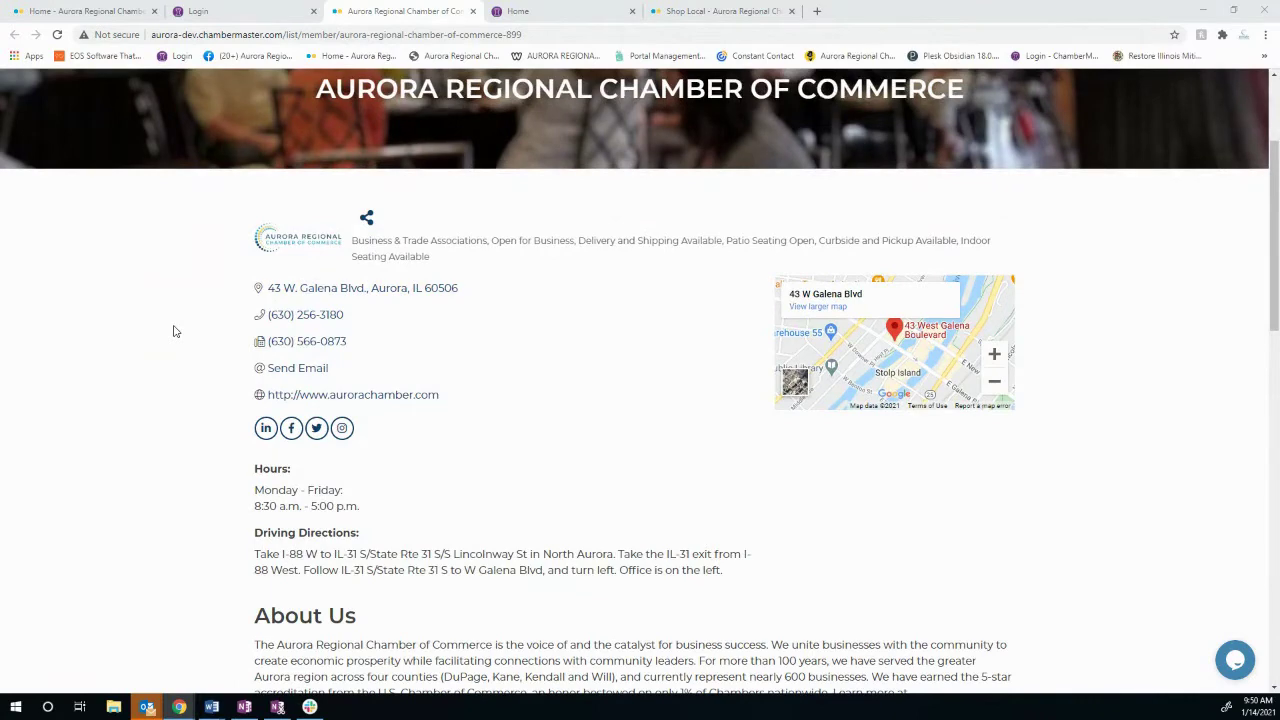
pyautogui.scroll(-1, 173, 331)
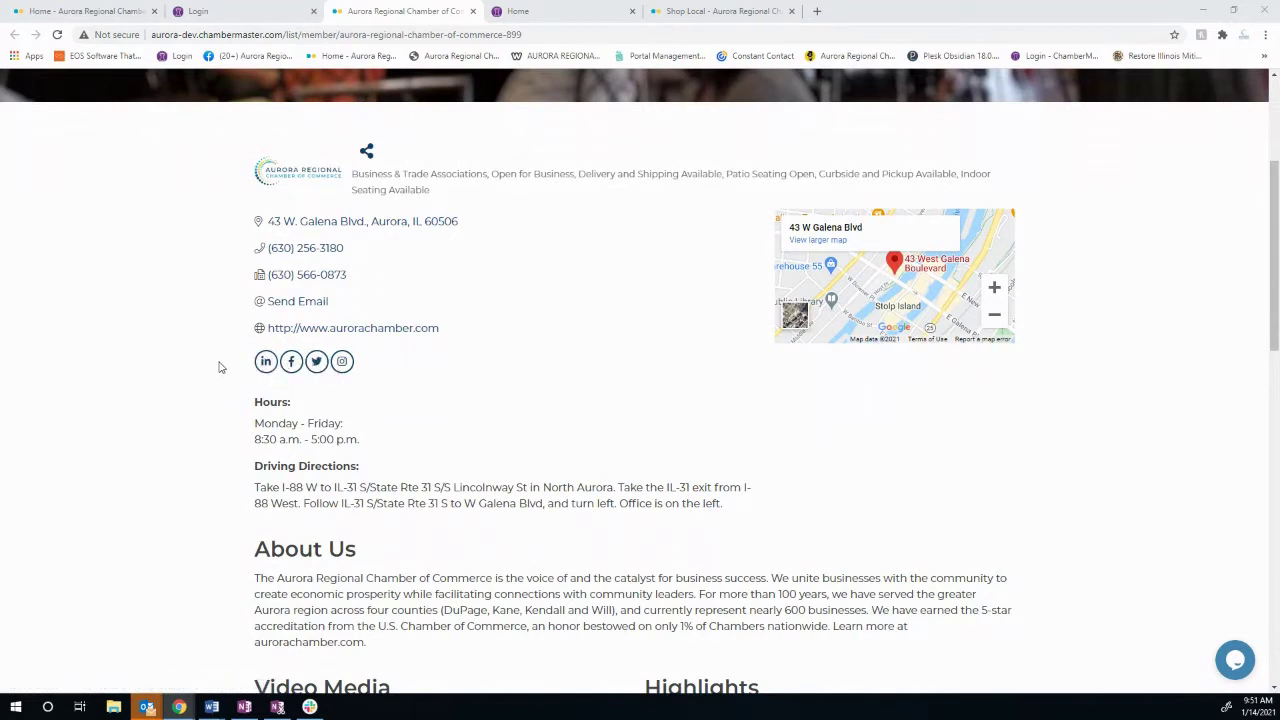
pyautogui.scroll(-5, 221, 367)
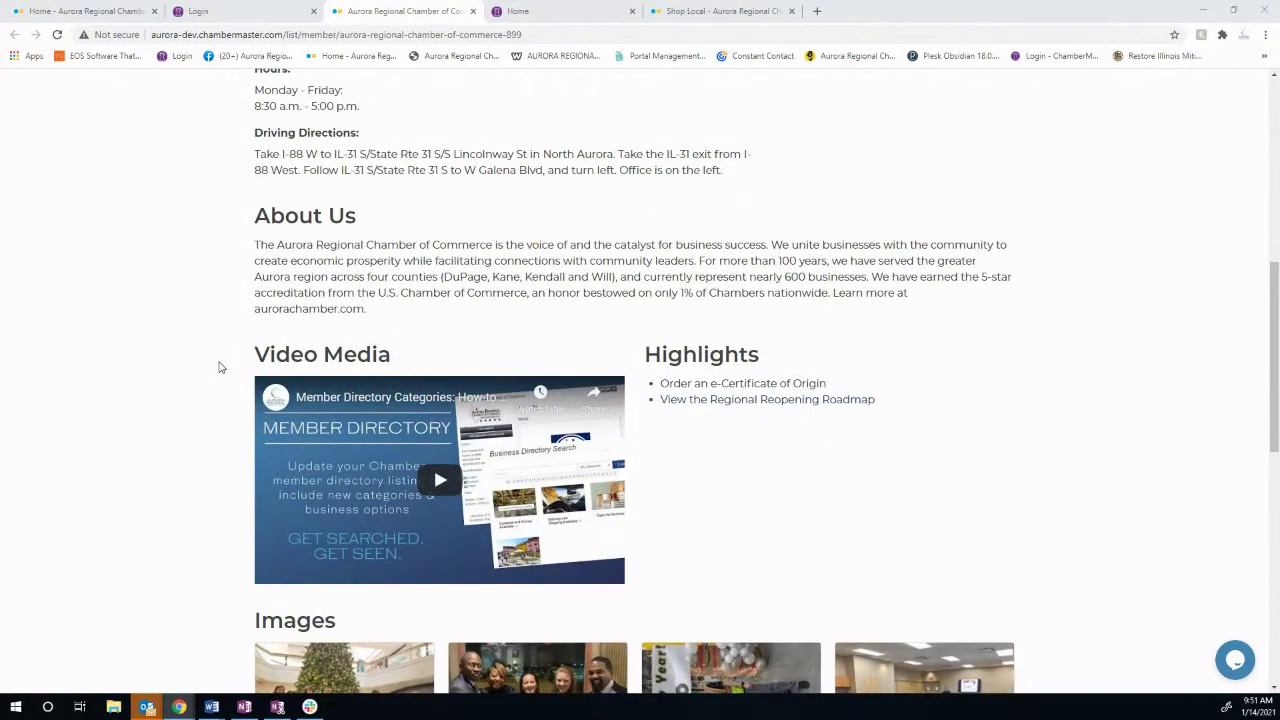
pyautogui.scroll(-1, 221, 367)
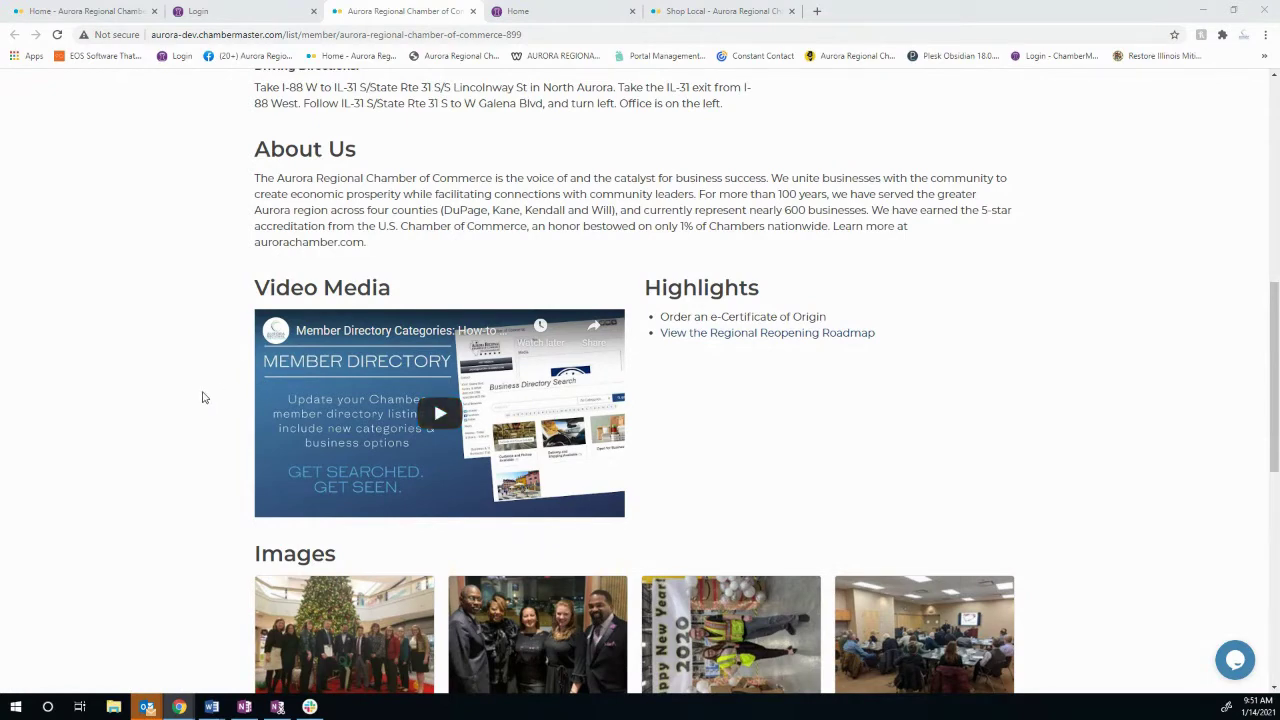
pyautogui.scroll(-2, 203, 398)
pyautogui.scroll(-1, 203, 398)
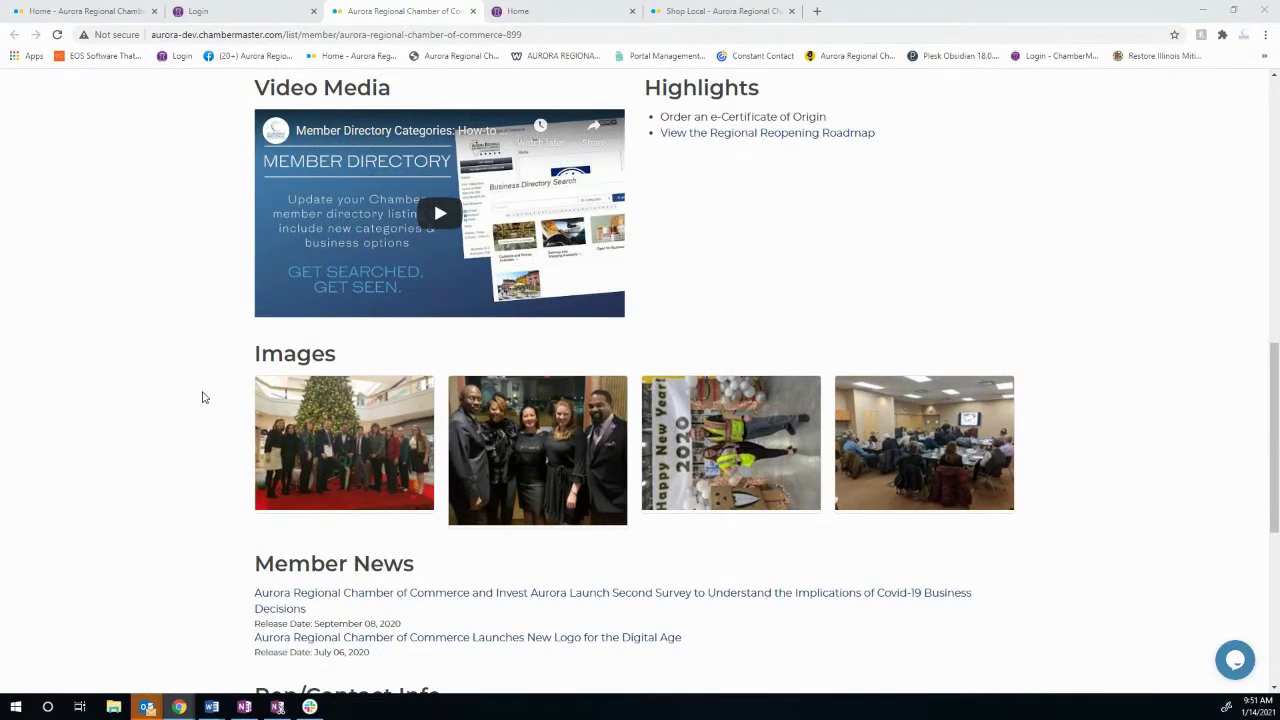
pyautogui.scroll(-1, 203, 398)
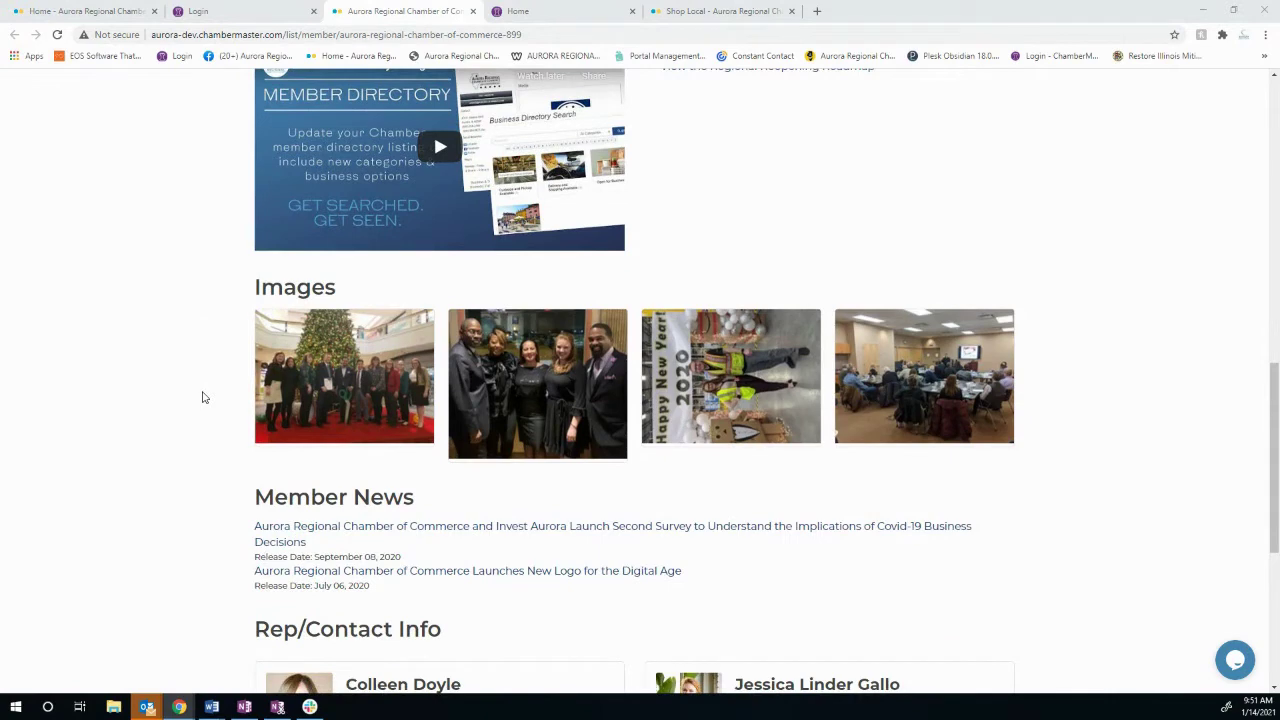
pyautogui.scroll(-3, 203, 398)
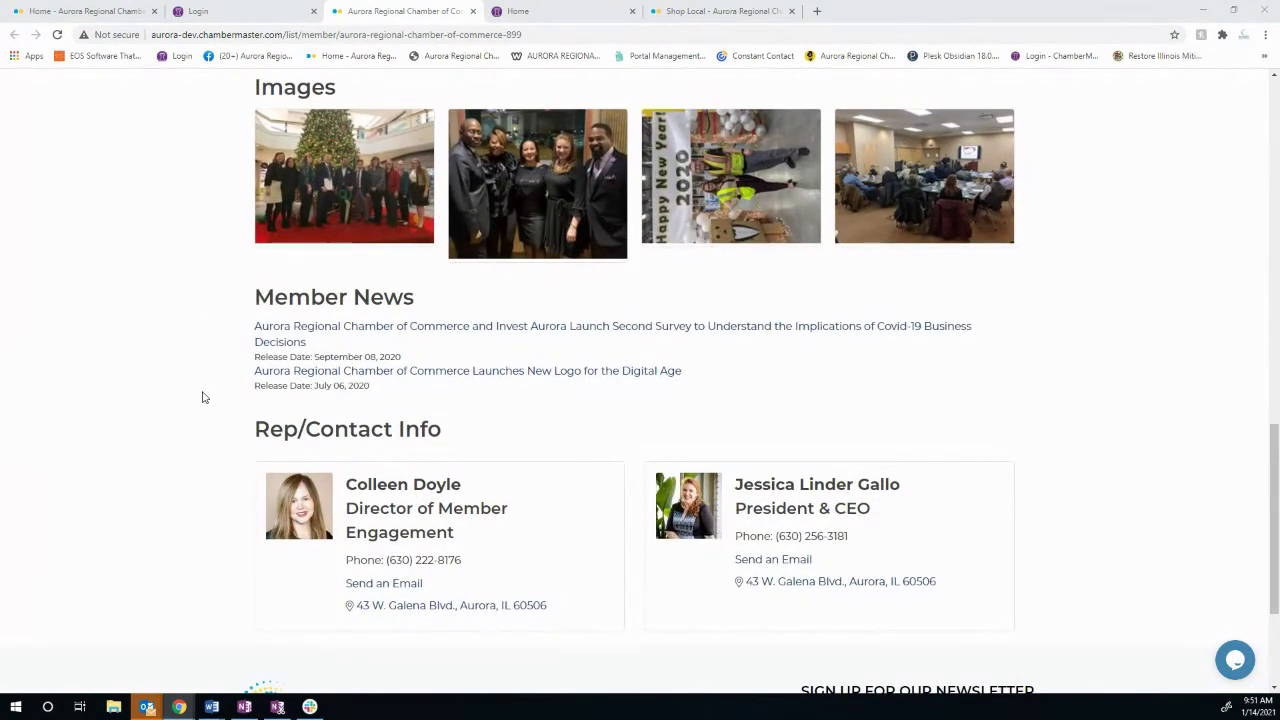
pyautogui.scroll(1, 203, 398)
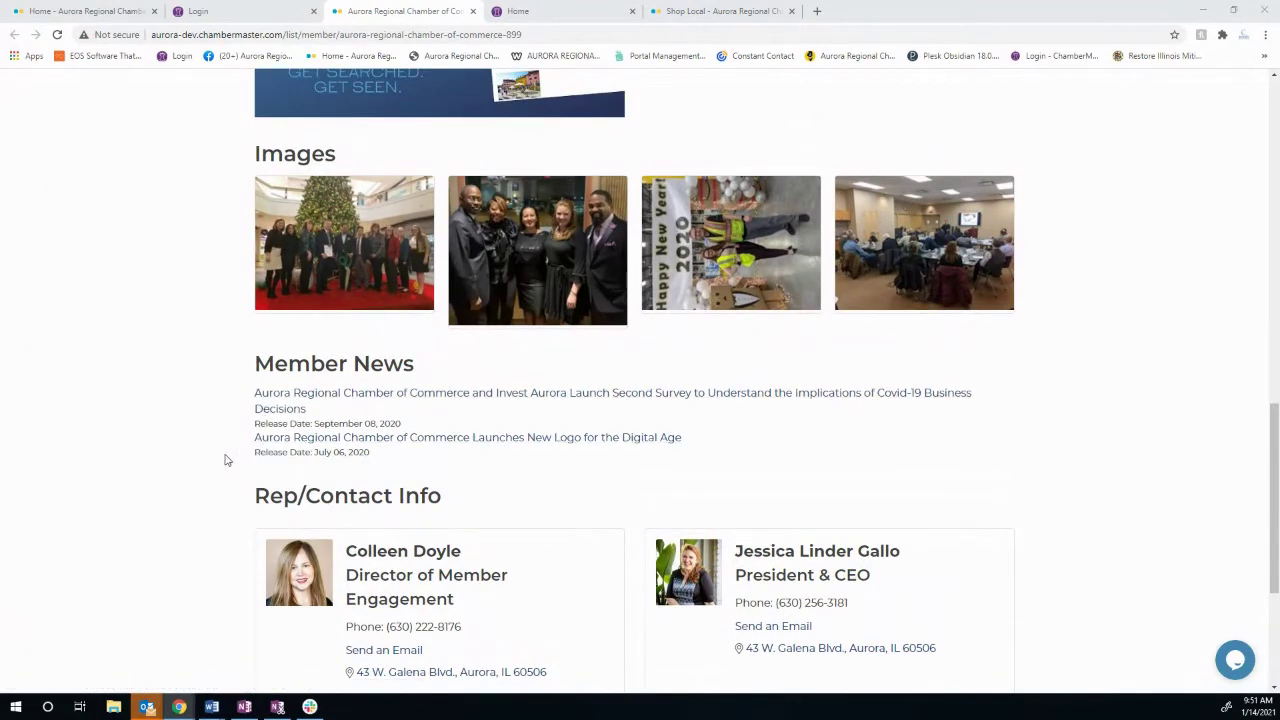
pyautogui.scroll(7, 225, 460)
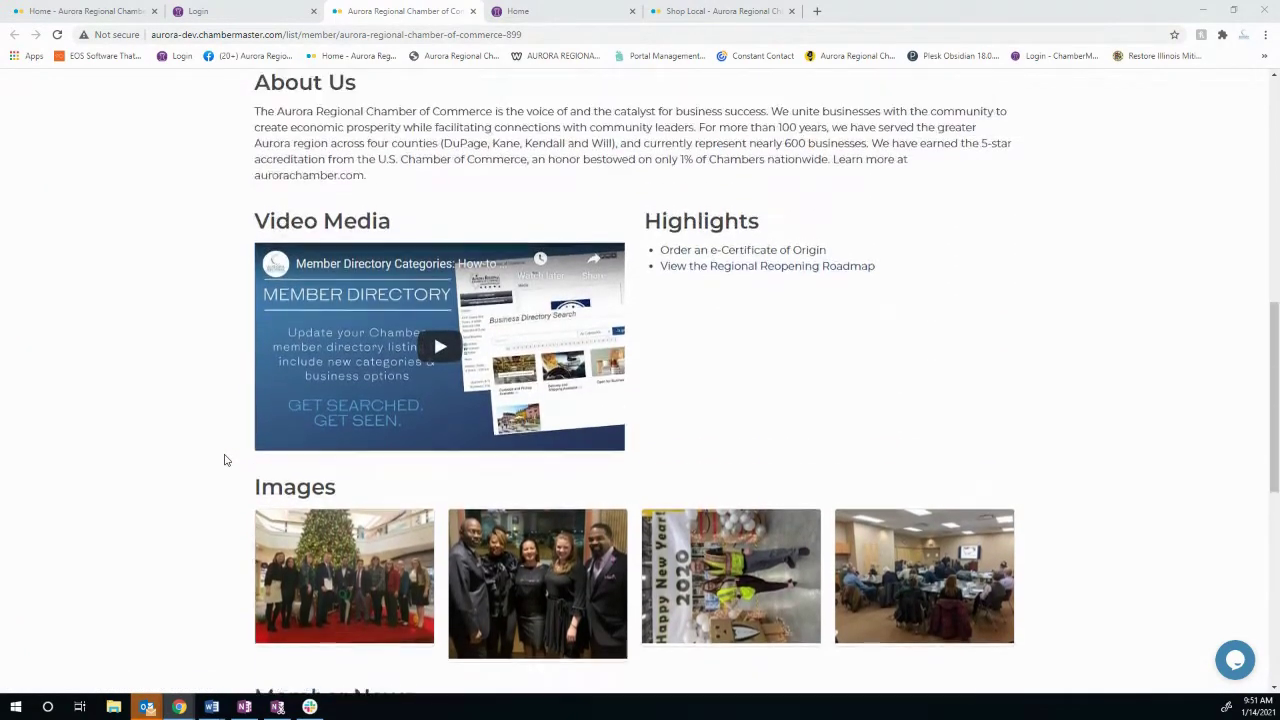
pyautogui.scroll(8, 225, 460)
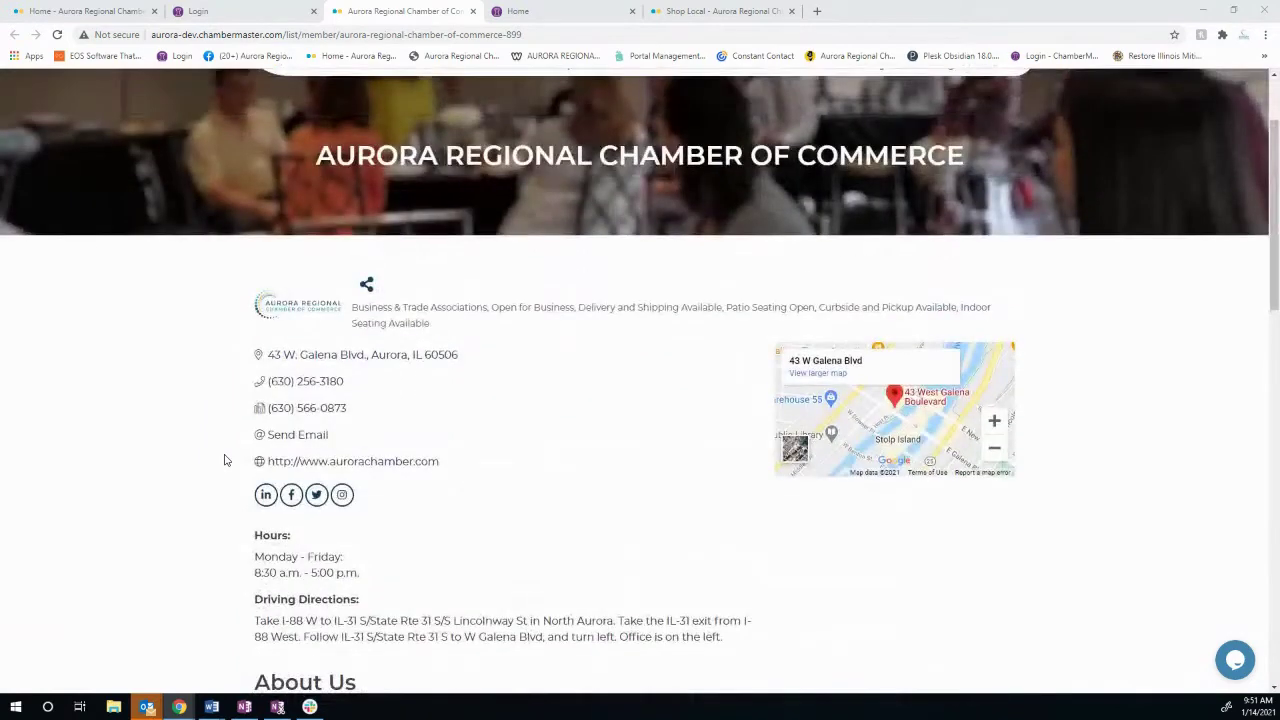
pyautogui.scroll(1, 225, 460)
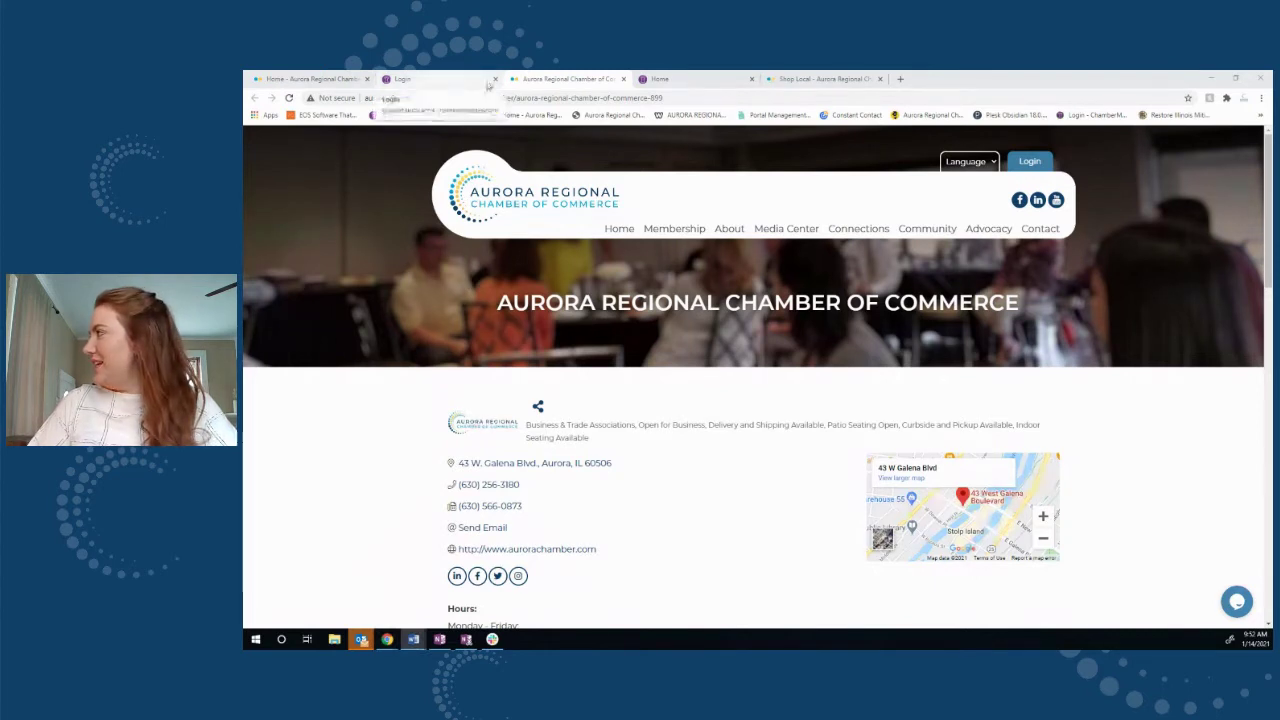
# Switch to the Login tab showing the MemberZone sign-in page with the username filled.
pyautogui.click(439, 82)
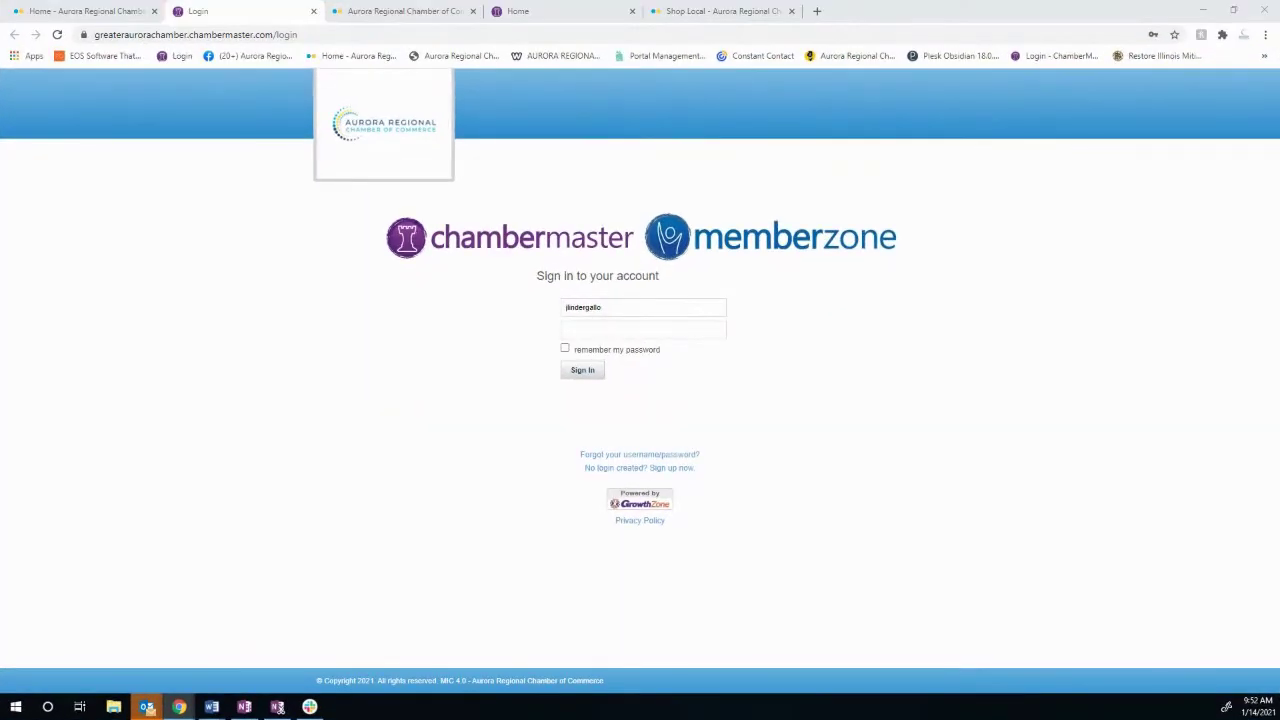
# From the home page, open Account Settings and view the Company Profile Summary at 100%.
pyautogui.click(557, 13)
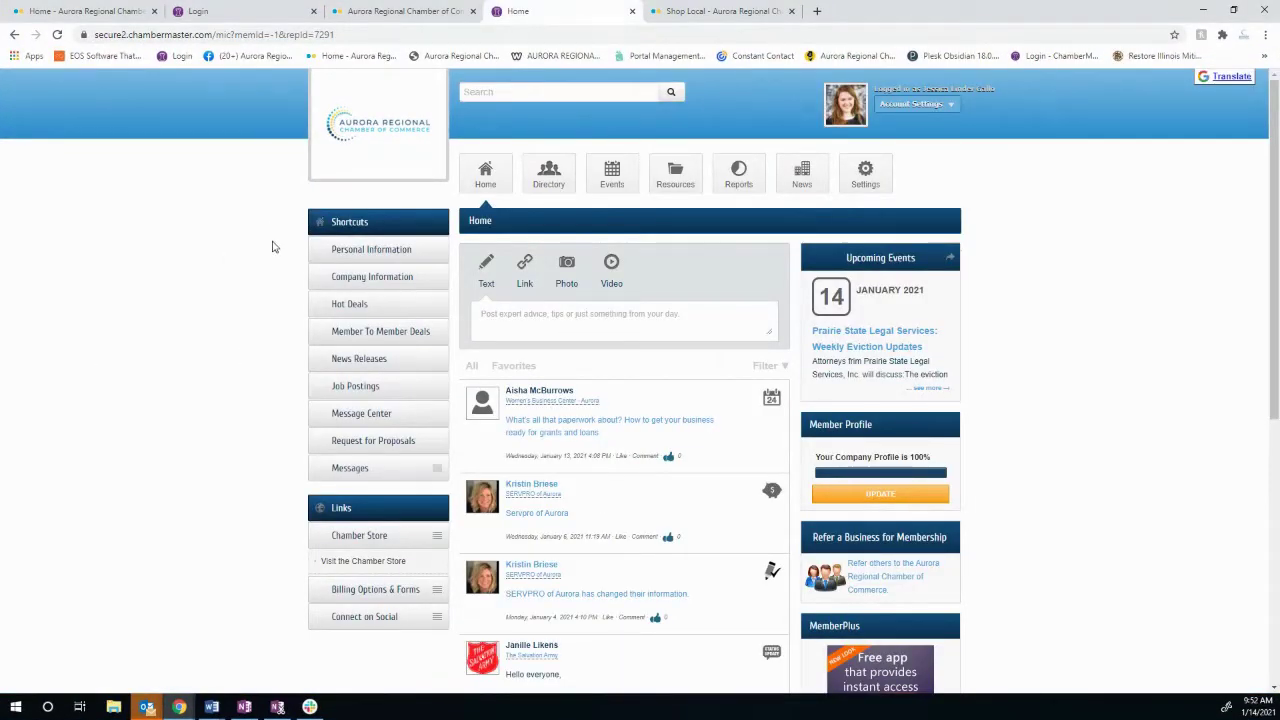
pyautogui.click(866, 177)
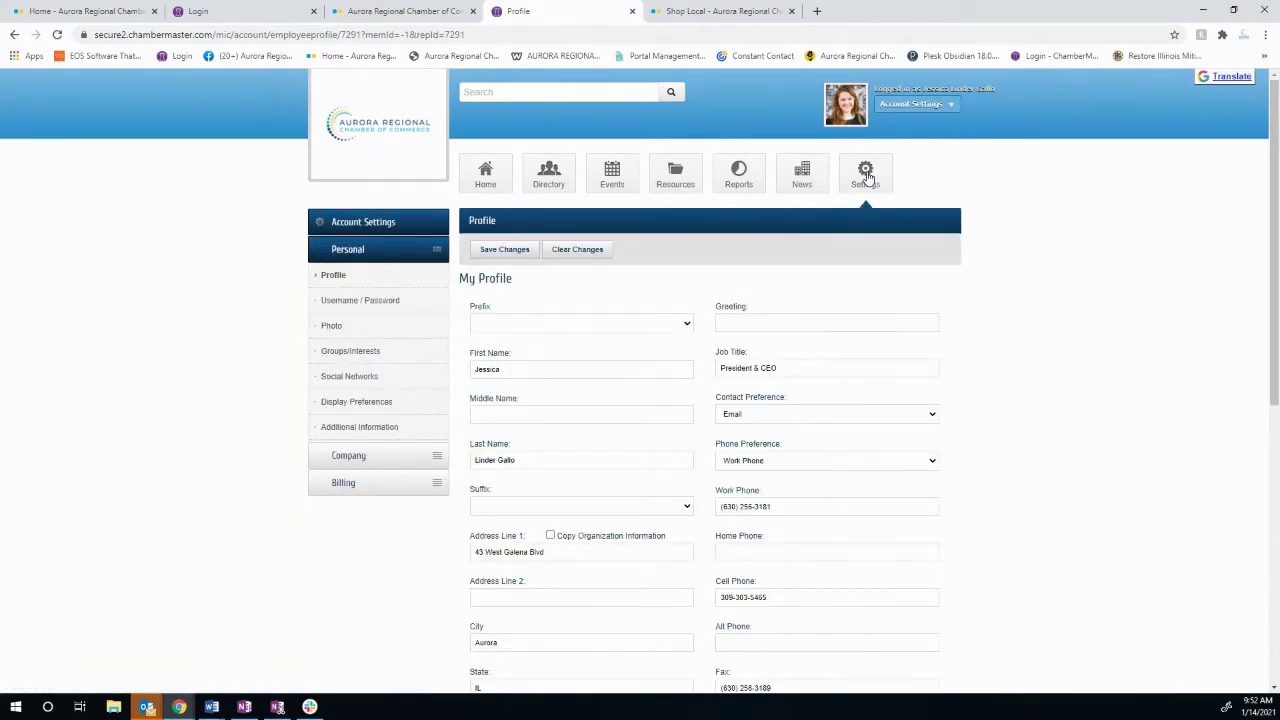
pyautogui.click(384, 250)
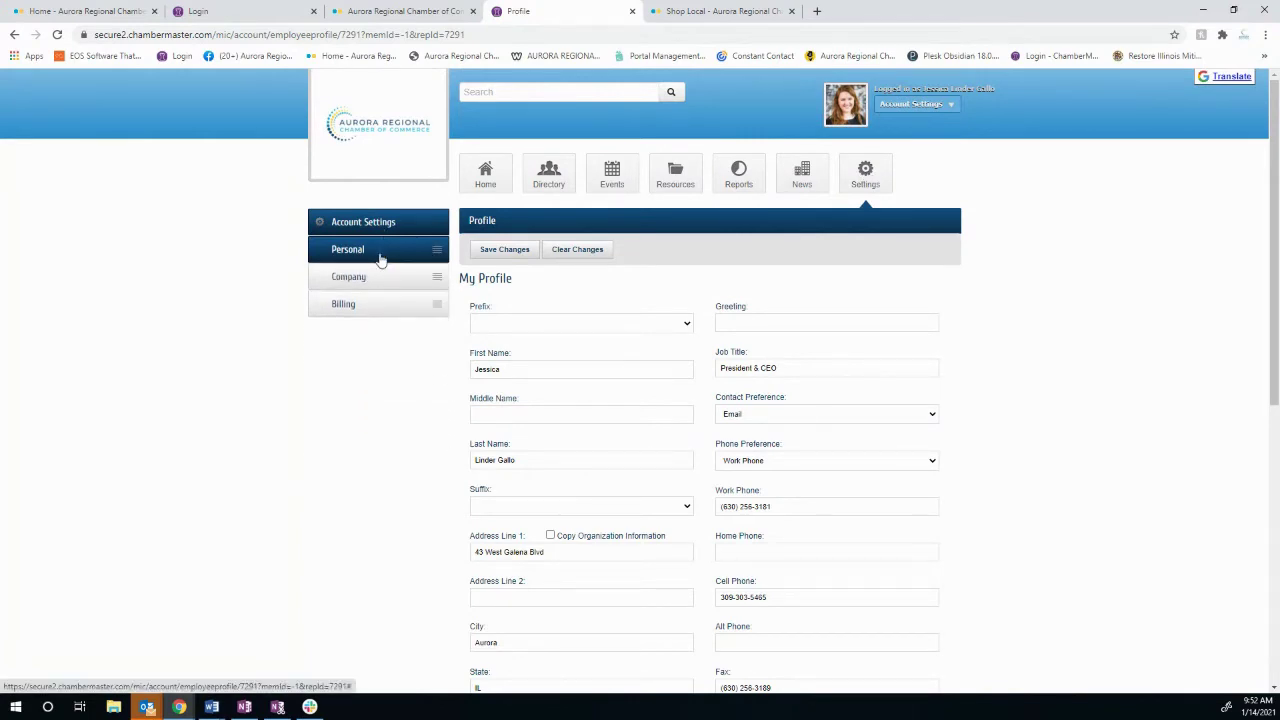
pyautogui.click(379, 278)
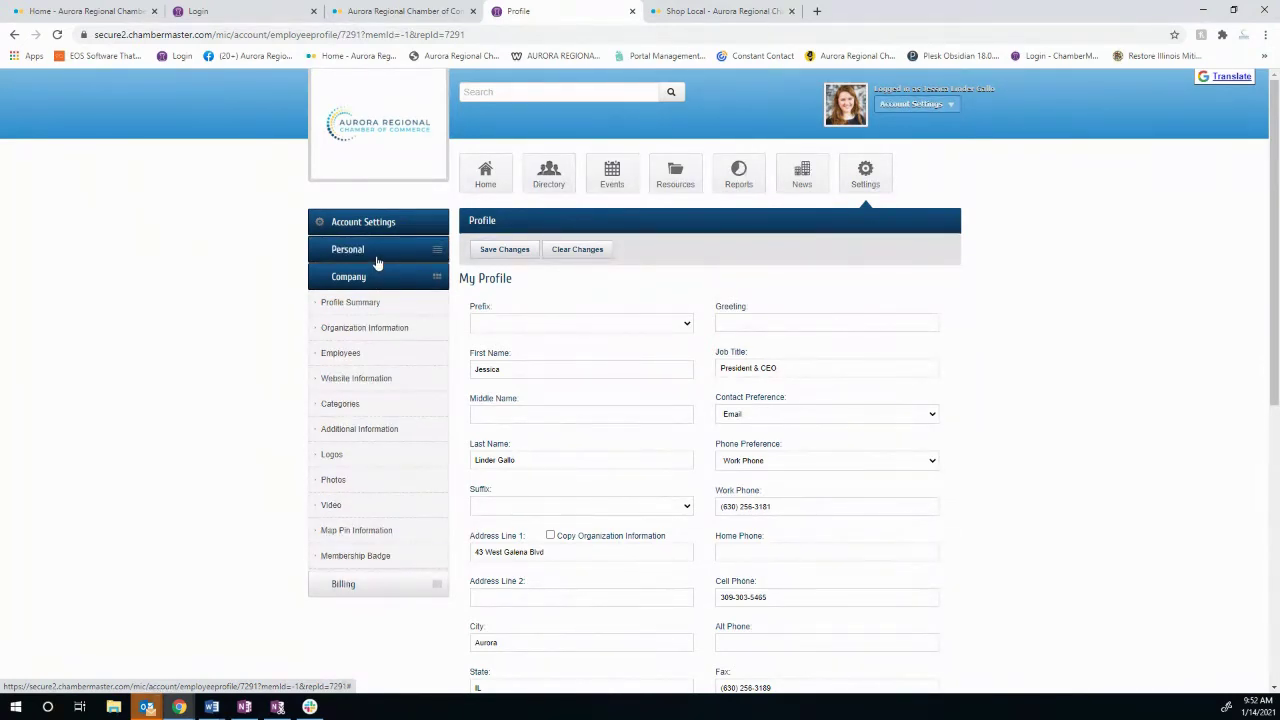
pyautogui.click(377, 260)
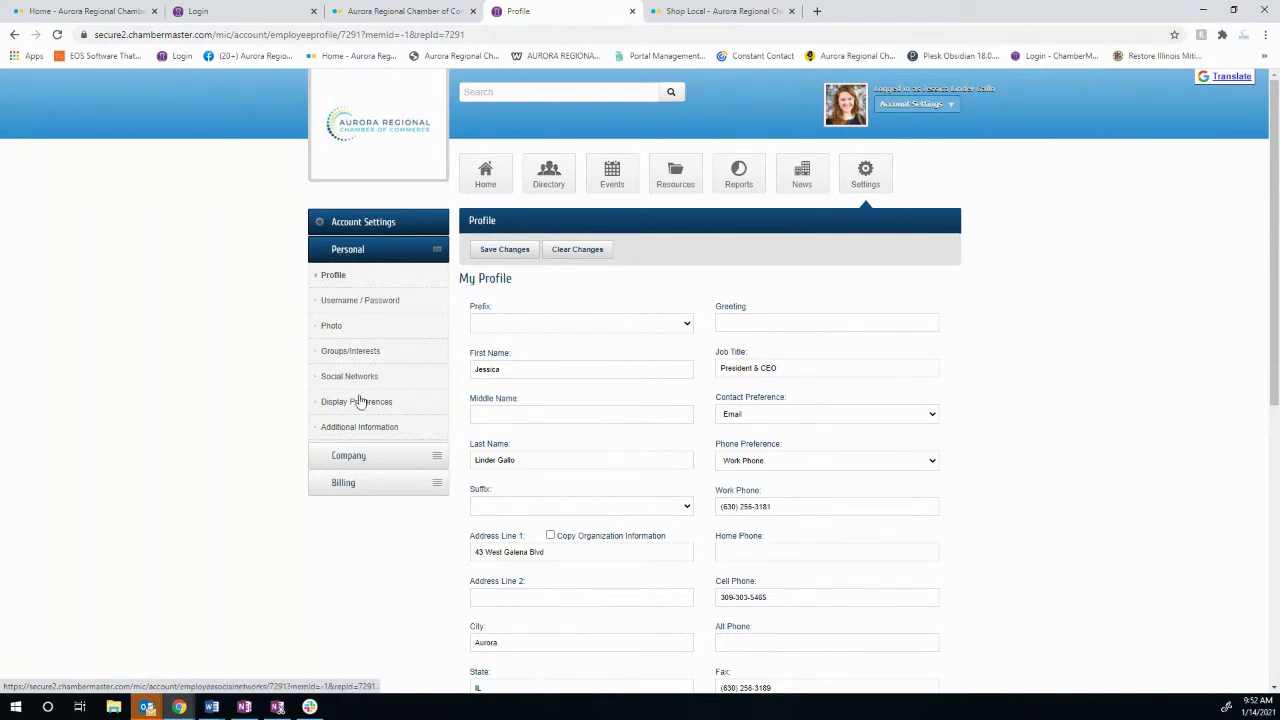
pyautogui.click(355, 455)
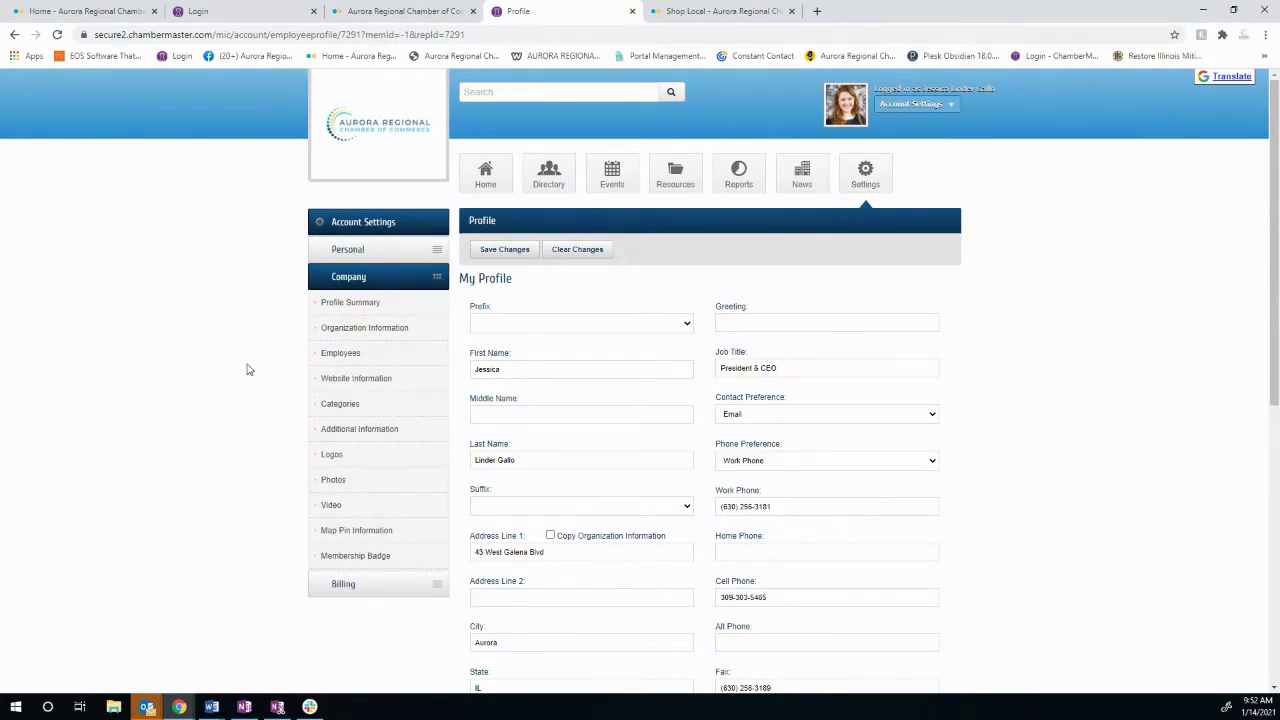
pyautogui.click(341, 309)
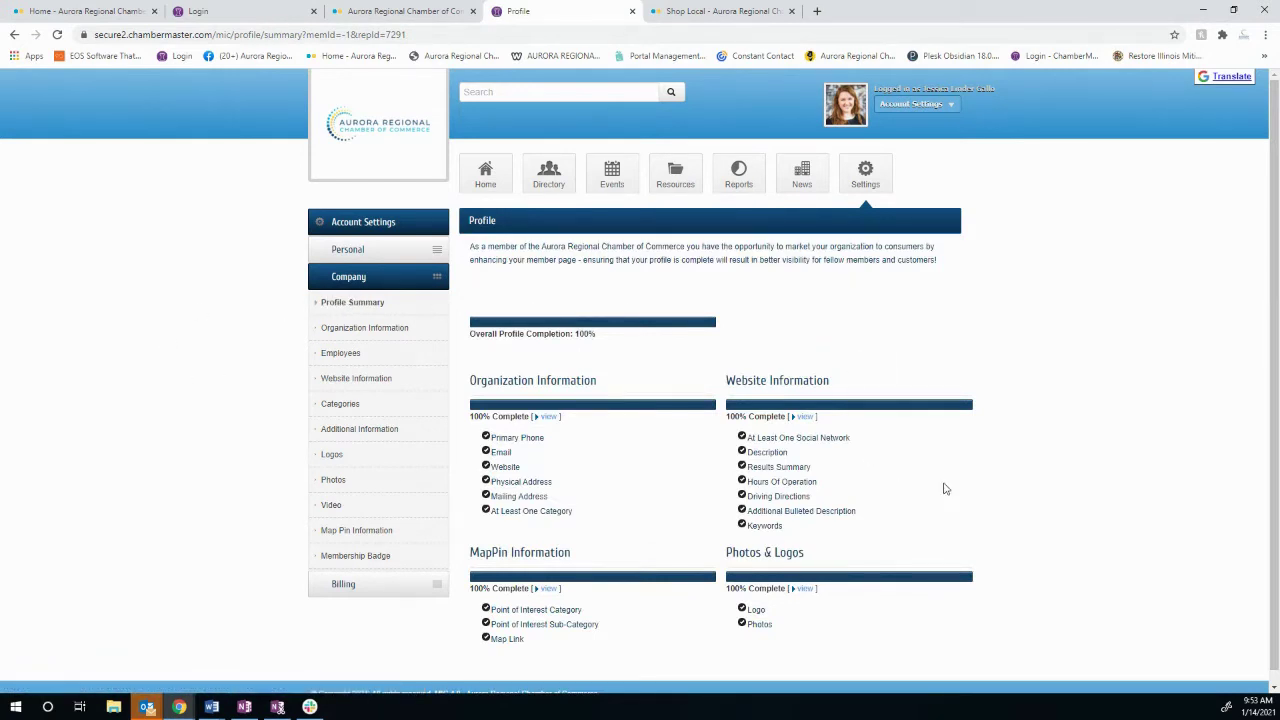
# Review the Organization, Website, MapPin and Photos & Logos sections, then open Organization Information.
pyautogui.scroll(-1, 1088, 506)
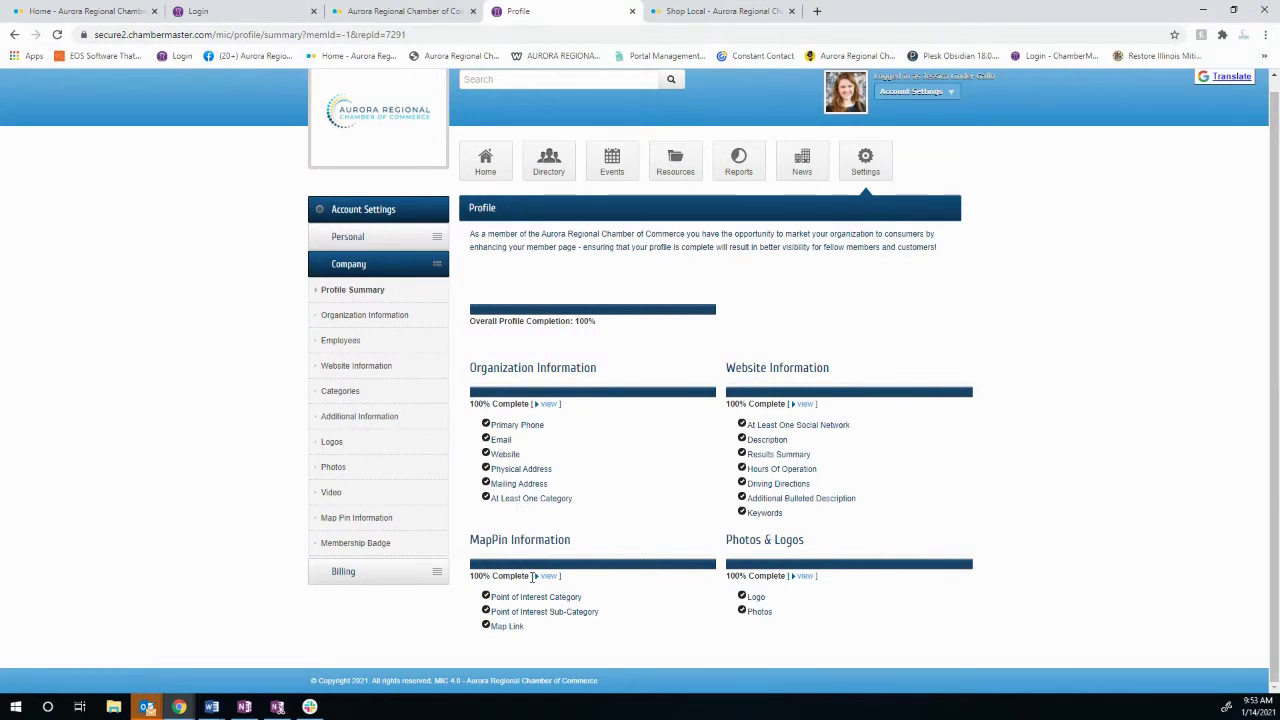
pyautogui.click(363, 325)
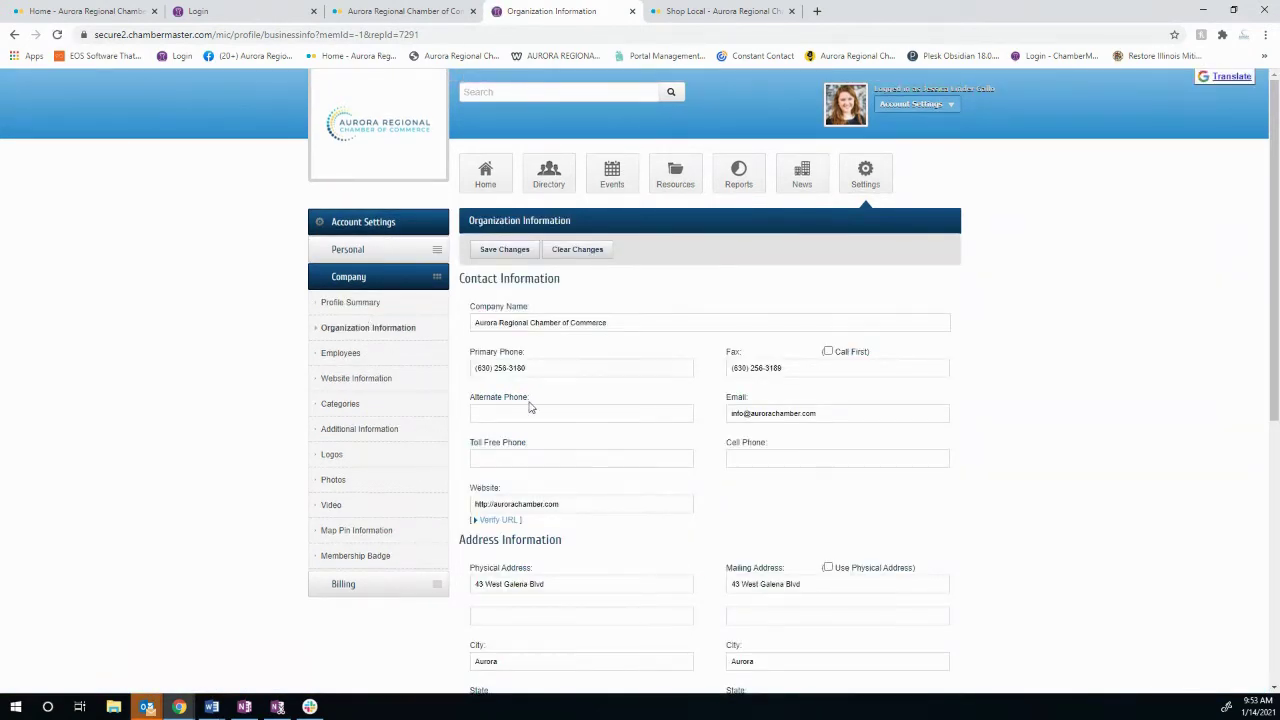
# Look over the contact, address and billing details, then go to Website Information.
pyautogui.scroll(-2, 714, 442)
pyautogui.scroll(-5, 714, 442)
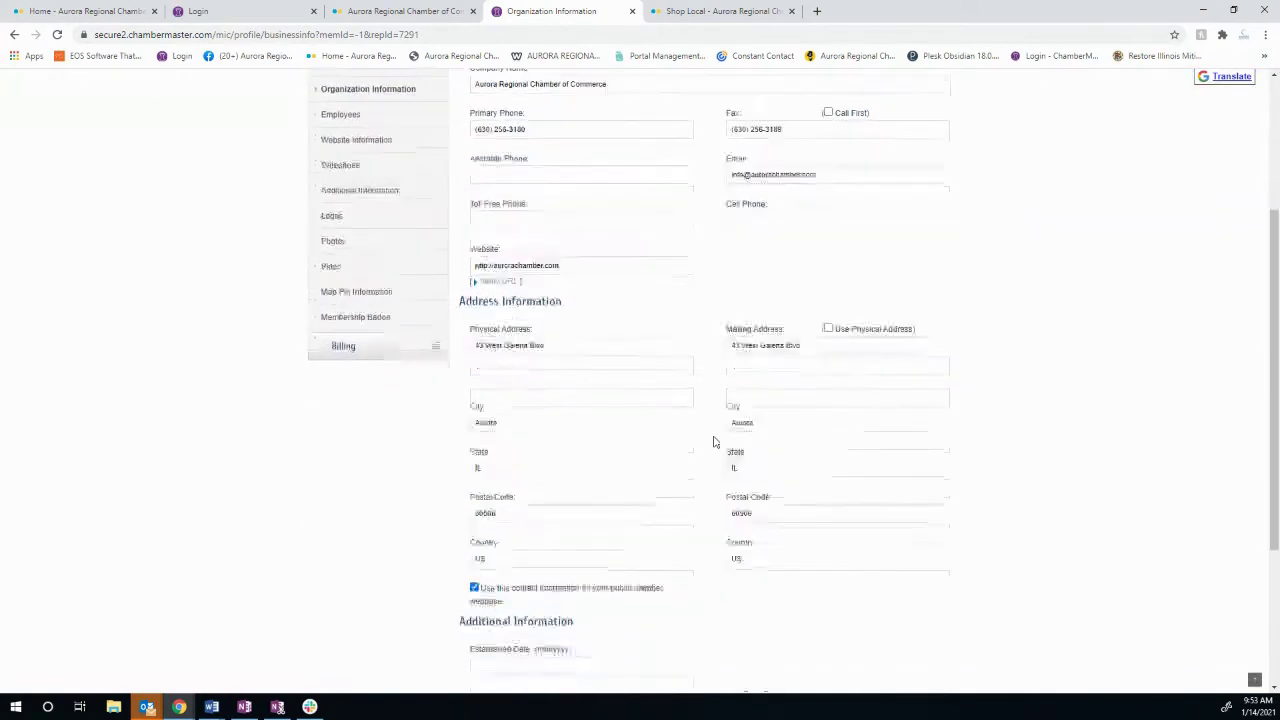
pyautogui.scroll(6, 714, 442)
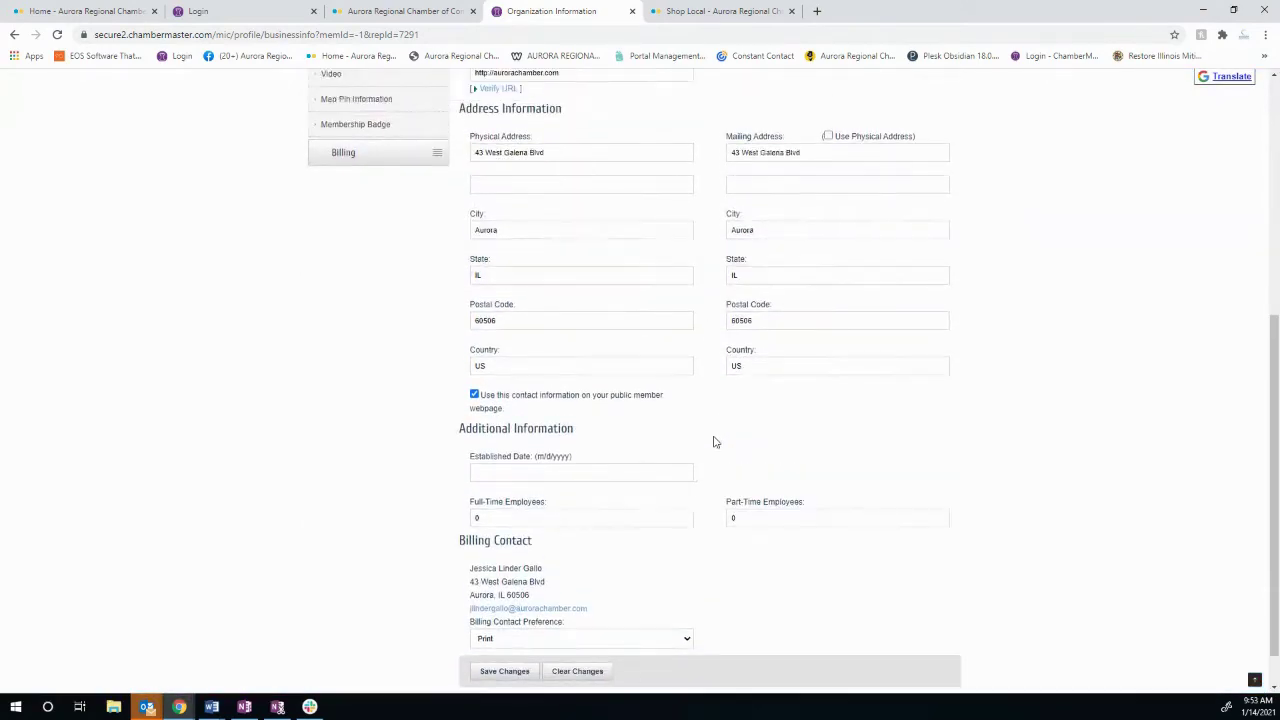
pyautogui.scroll(1, 714, 442)
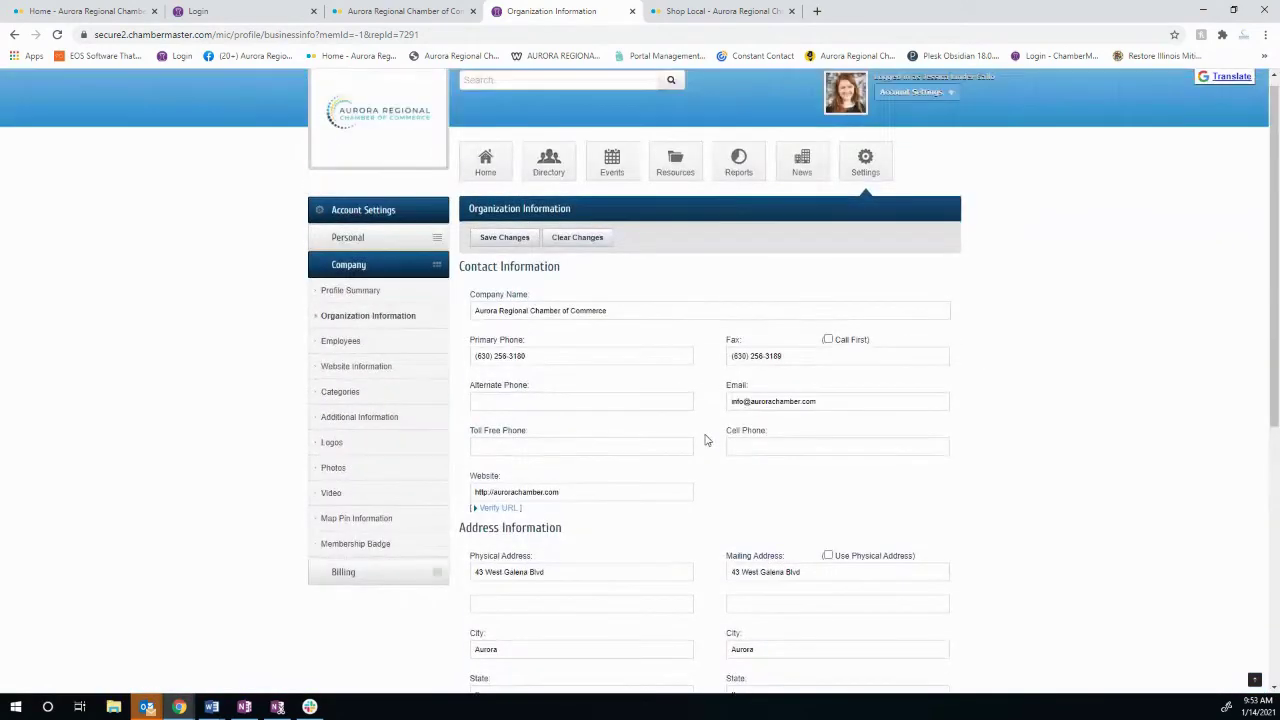
pyautogui.click(340, 372)
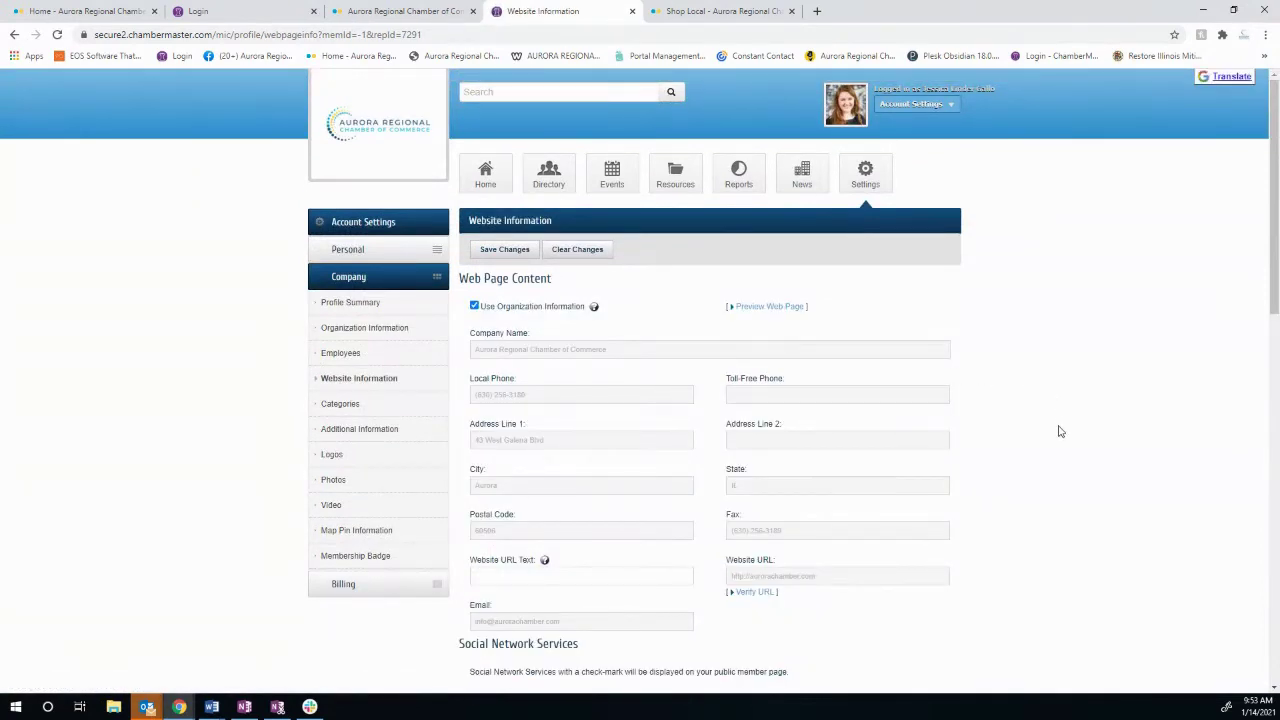
pyautogui.scroll(-4, 1060, 431)
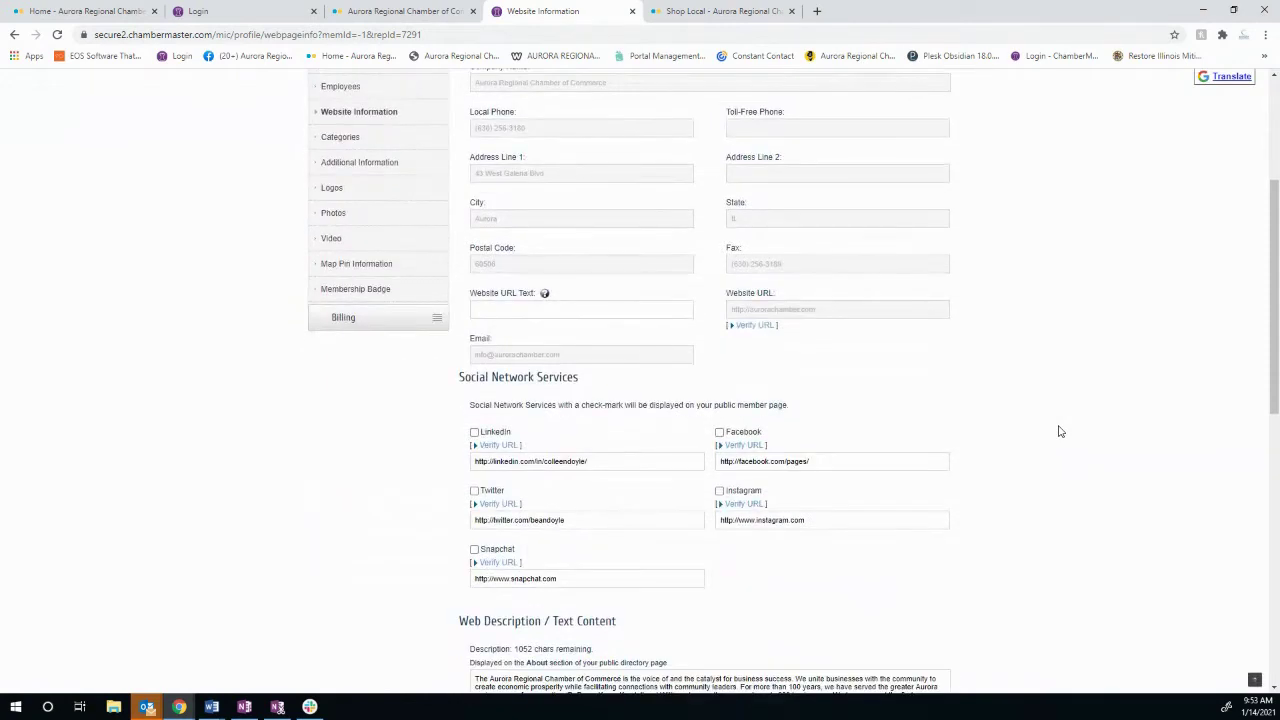
pyautogui.scroll(-4, 680, 394)
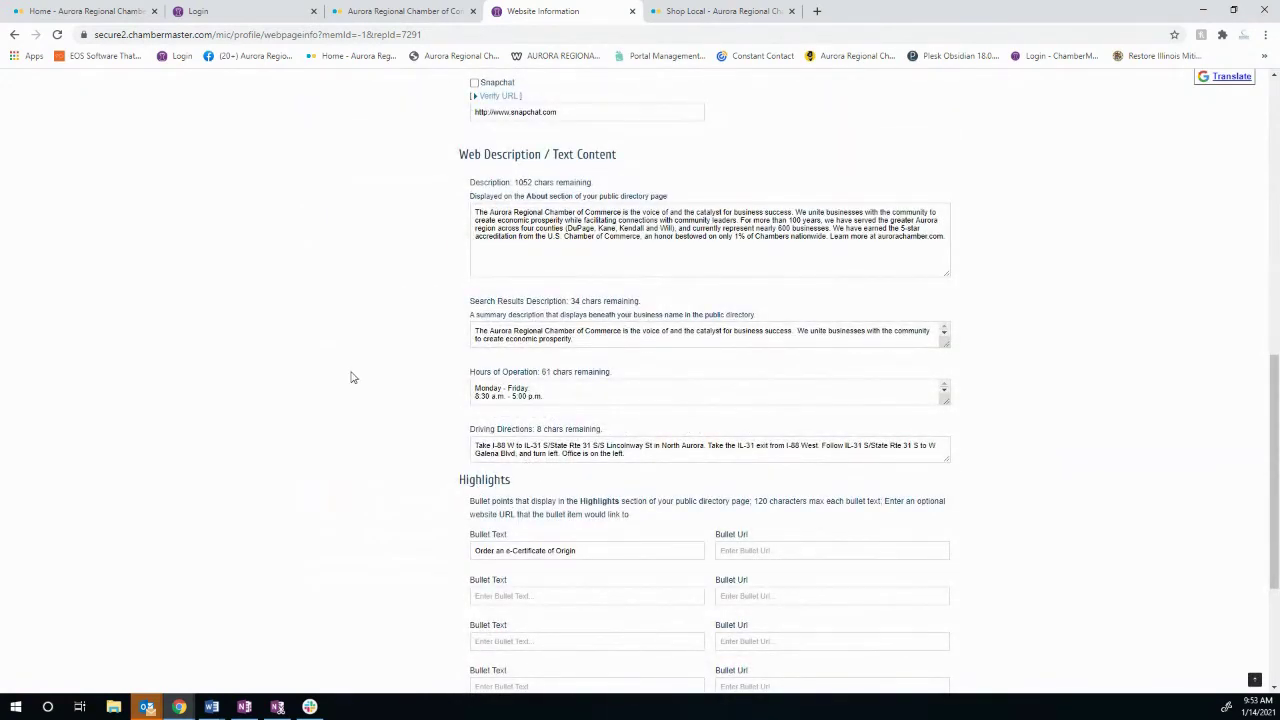
pyautogui.scroll(-1, 352, 377)
pyautogui.scroll(-2, 514, 377)
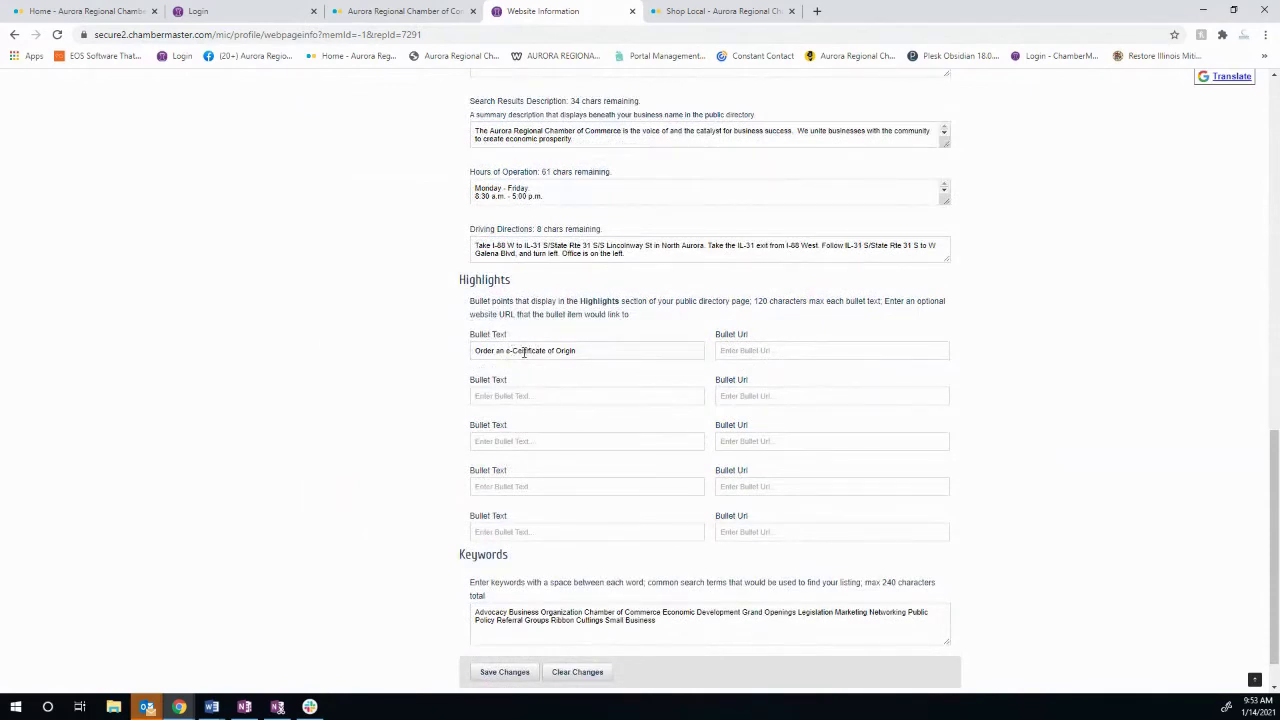
pyautogui.click(482, 355)
pyautogui.scroll(-1, 338, 470)
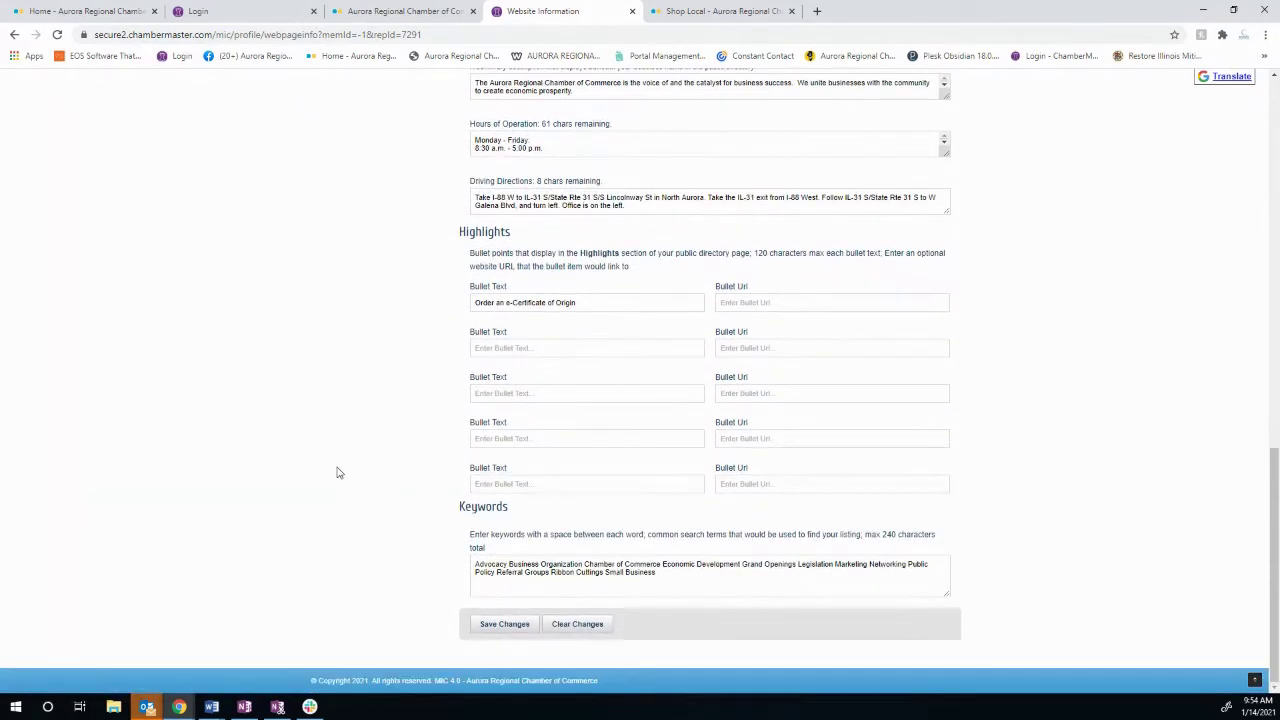
pyautogui.moveTo(668, 578); pyautogui.dragTo(438, 548)
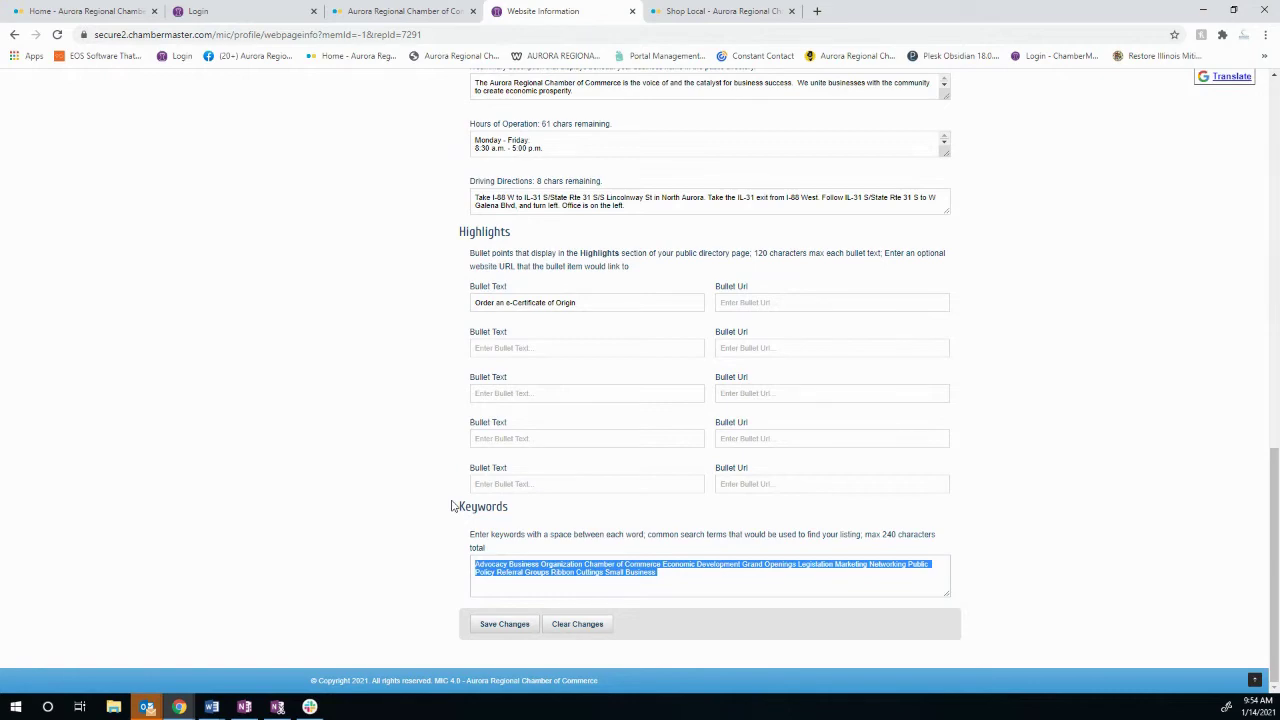
pyautogui.scroll(5, 272, 343)
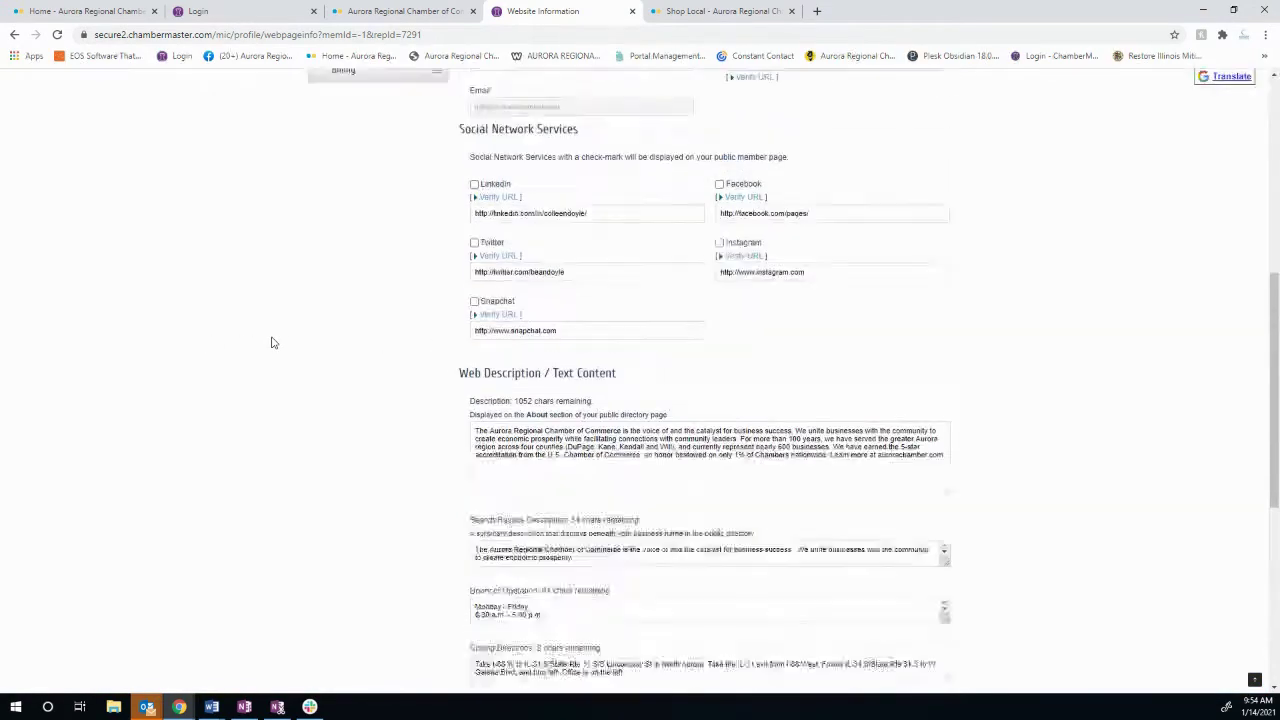
pyautogui.scroll(5, 272, 343)
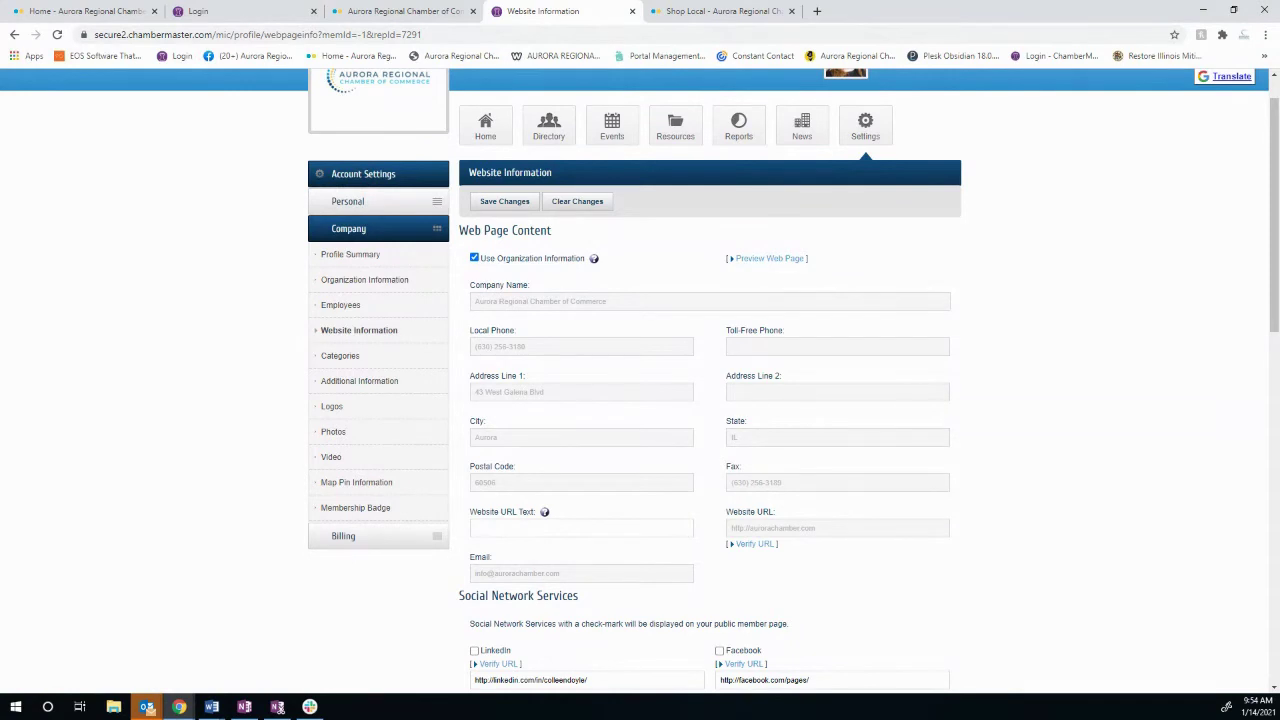
pyautogui.hotkey('alt', 'Tab')
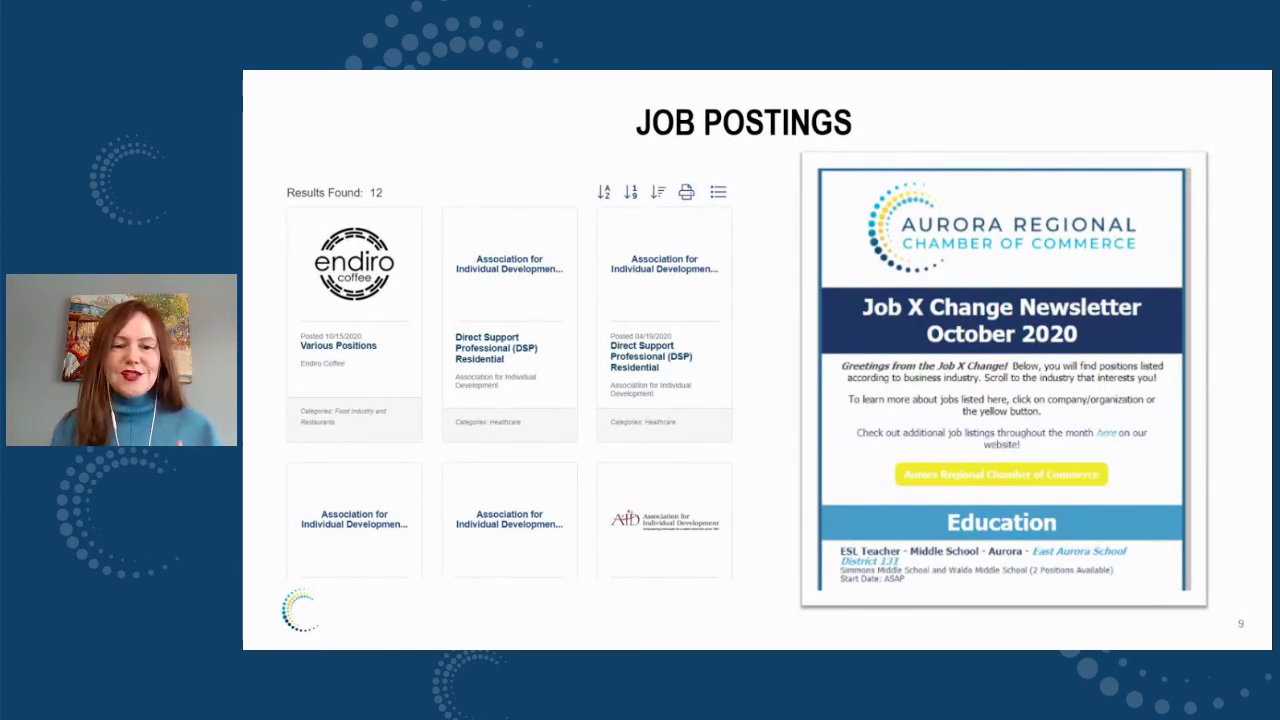
# Advance from slide 9, Job Postings, to slide 10, News Releases.
pyautogui.click(457, 443)
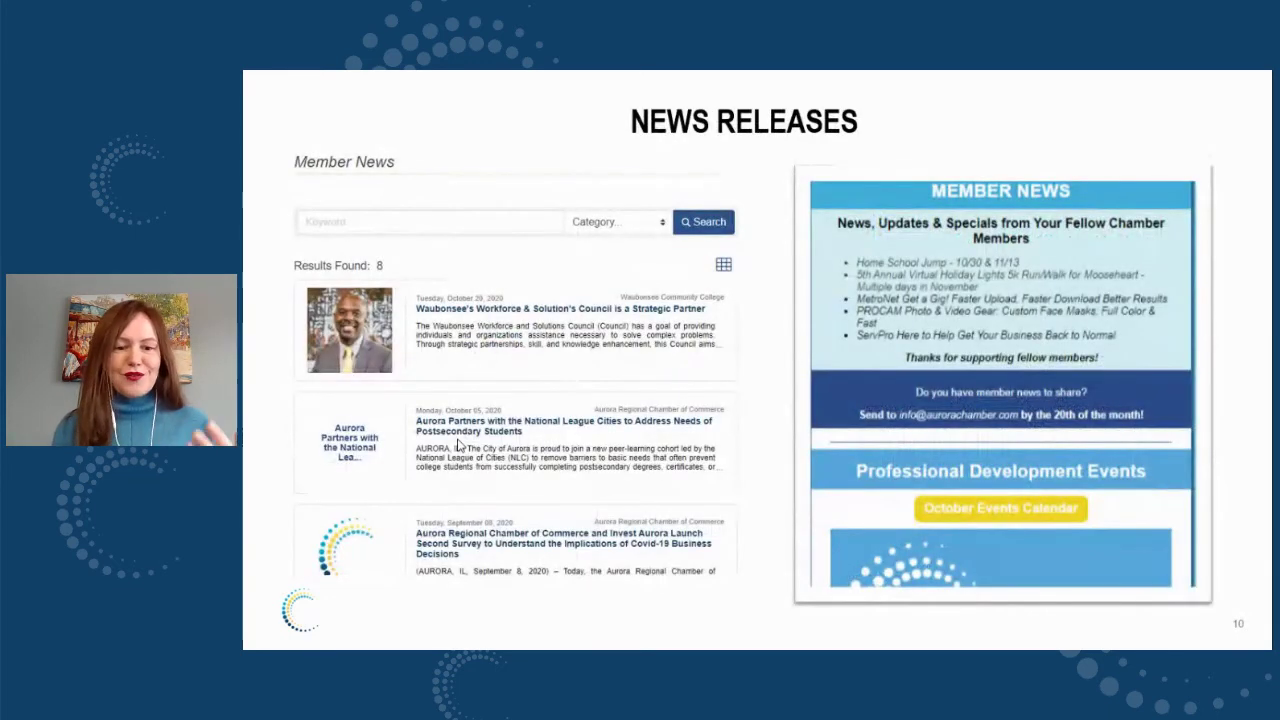